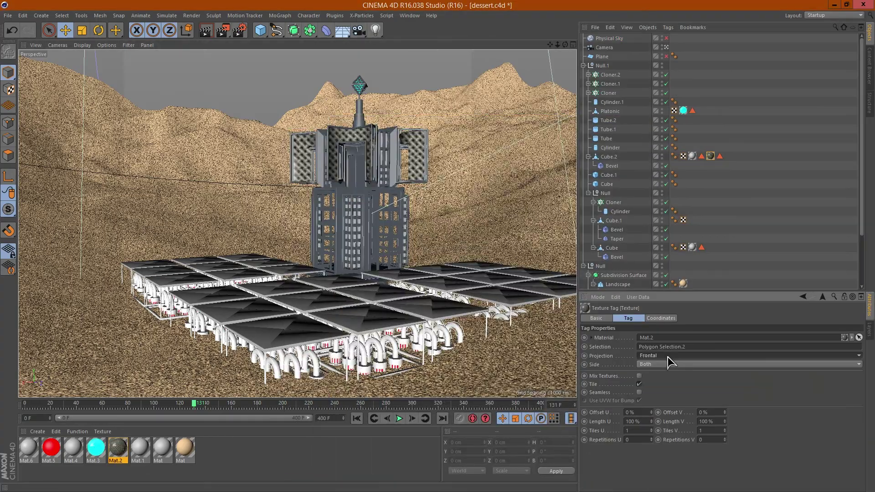
Set the Mat.6 texture tag projection to UVW Mapping
click(668, 357)
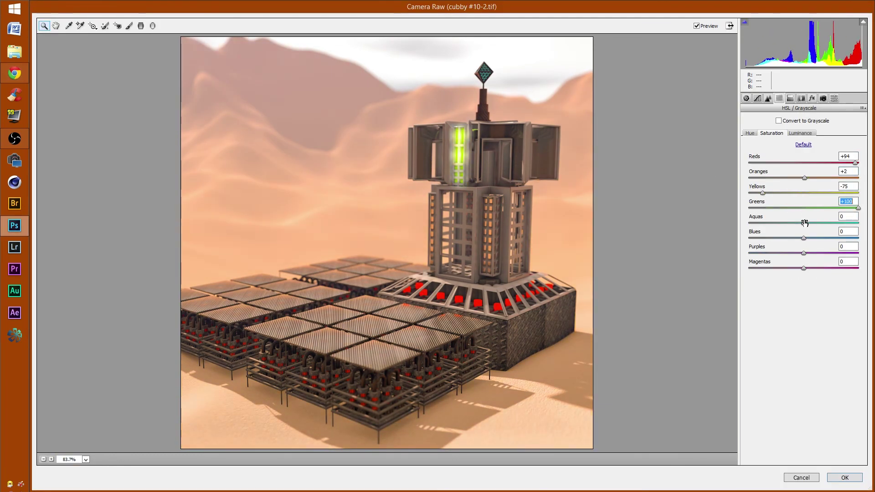
Set Camera Raw luminance for Greens to +11, Aquas to +100 and Purples to +20
drag(805, 162, 806, 162)
drag(804, 177, 814, 193)
drag(803, 208, 755, 208)
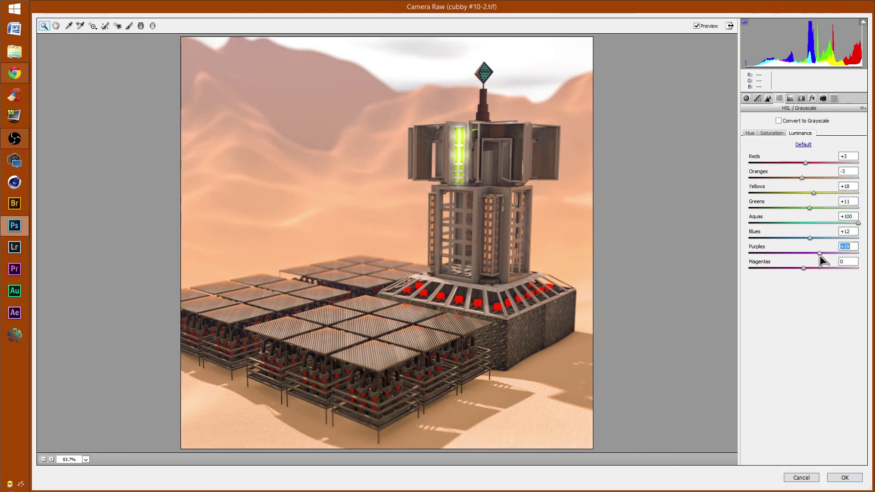